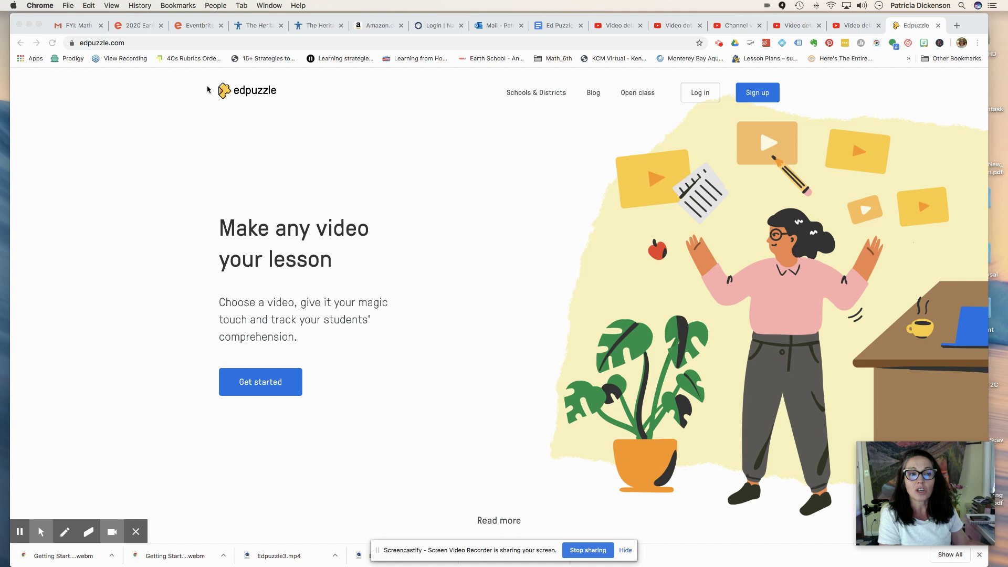
# Log in to Edpuzzle as a teacher with the Google account and land on My Content.
pyautogui.click(698, 98)
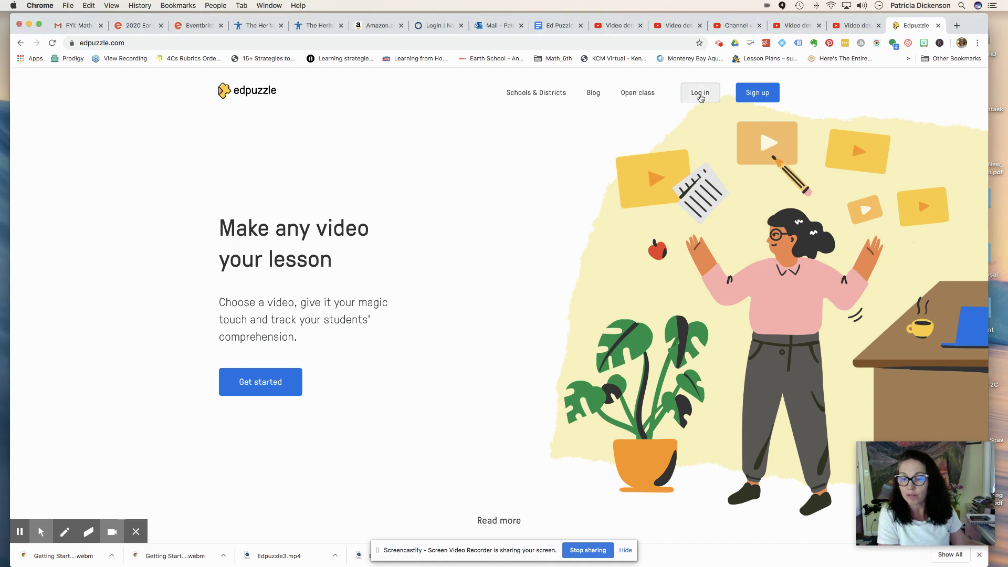
pyautogui.click(701, 99)
pyautogui.click(378, 271)
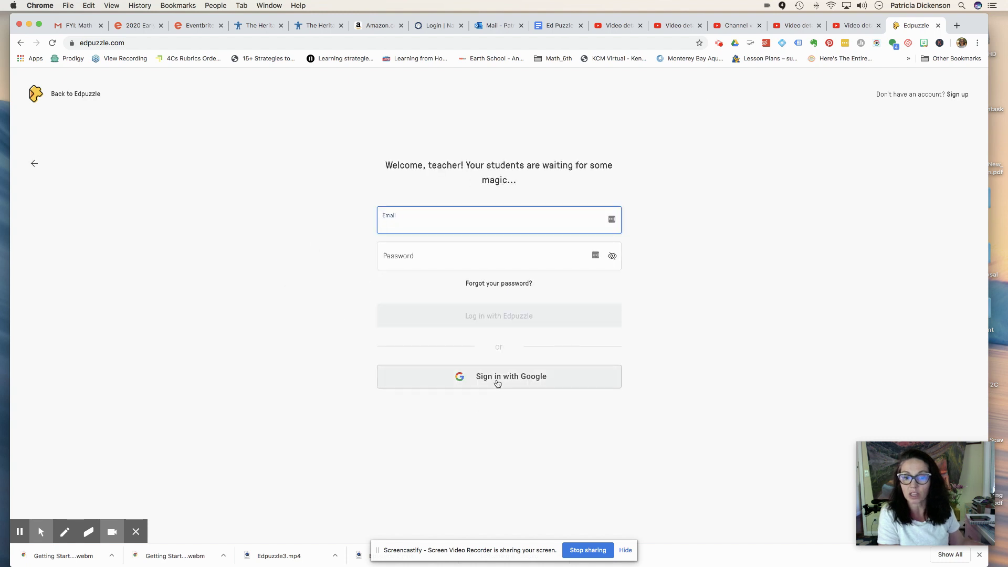
pyautogui.click(498, 384)
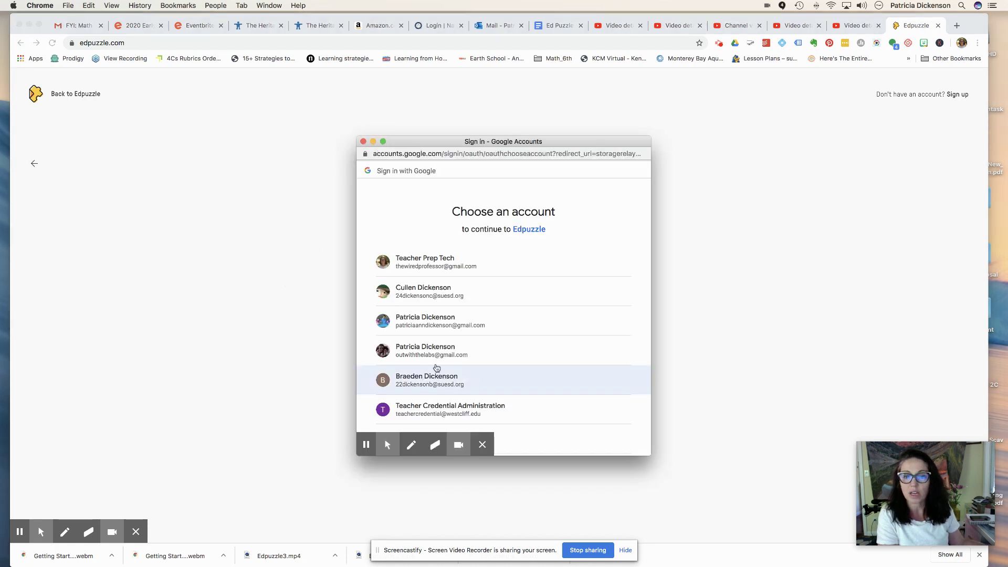
pyautogui.click(434, 265)
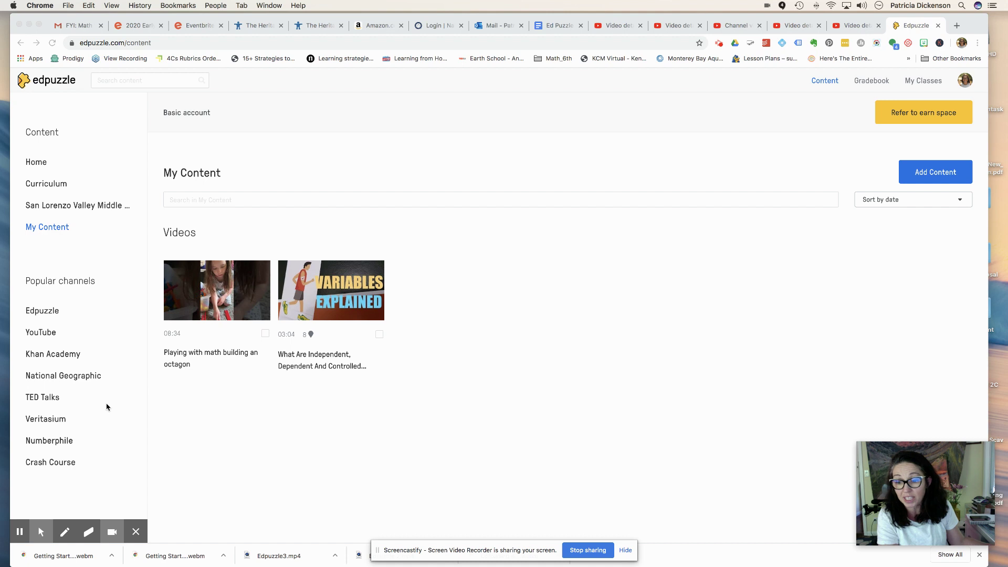
# Open the 3D-shapes YouTube video from its pasted link in the Edpuzzle editor.
pyautogui.click(35, 336)
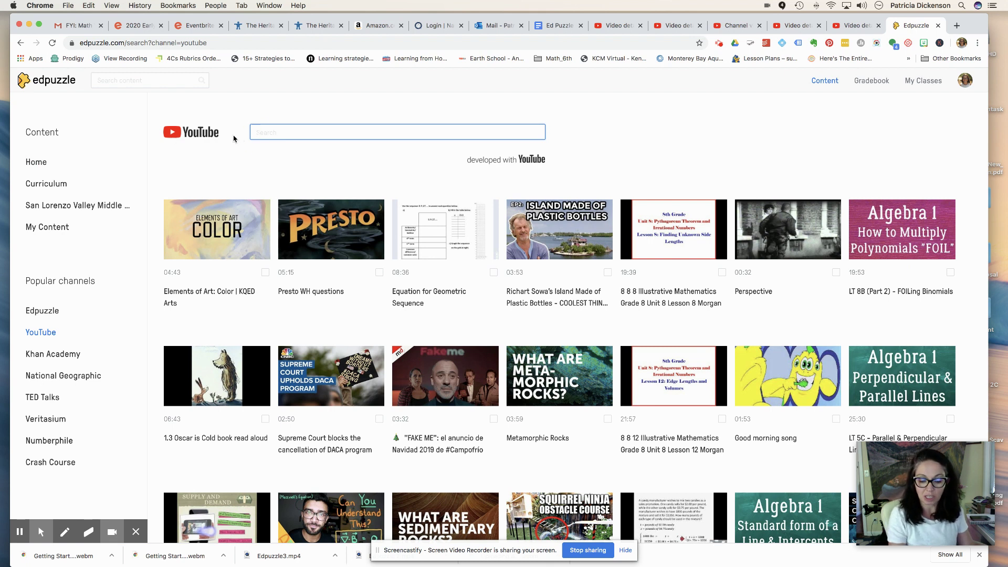
pyautogui.press('super+v')
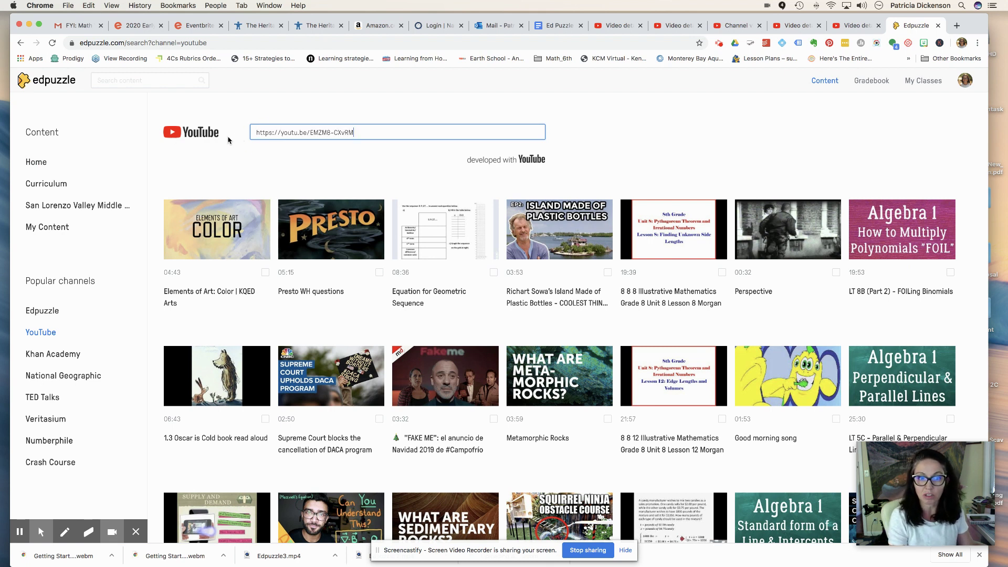
pyautogui.press('Return')
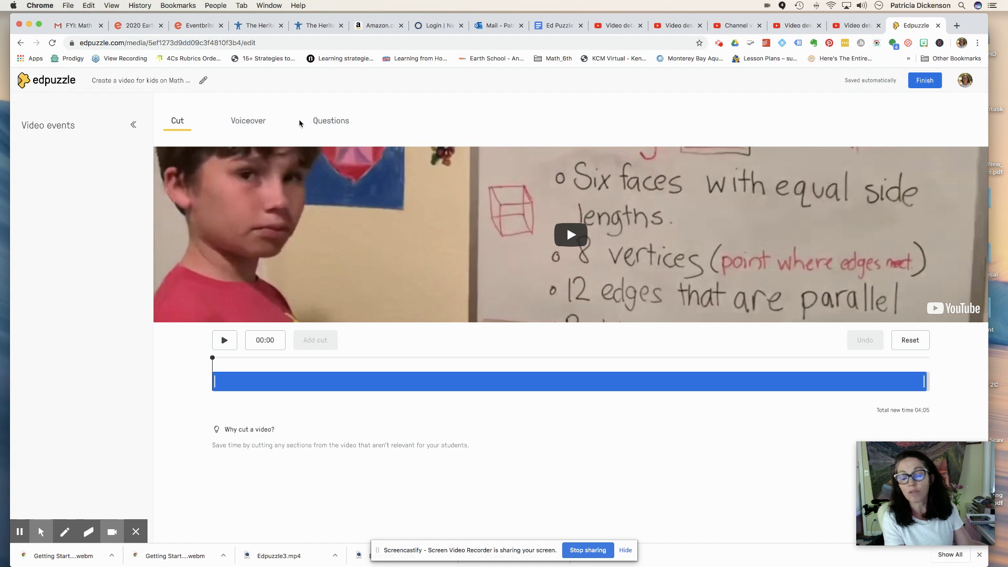
# Add a 00:00 note containing the opening 3D-shapes paragraph copied from the lesson notes document.
pyautogui.click(328, 121)
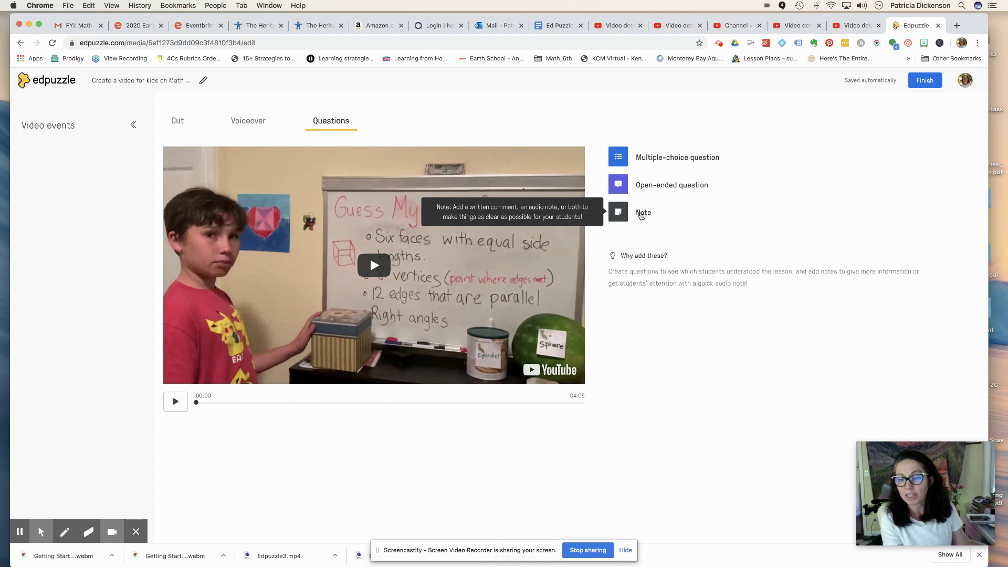
pyautogui.click(641, 216)
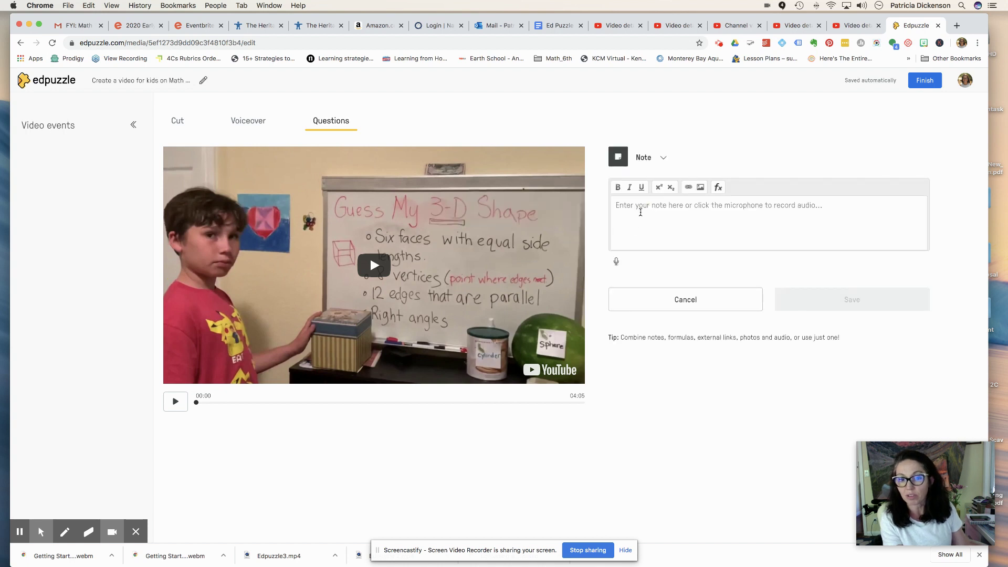
pyautogui.click(548, 27)
pyautogui.moveTo(322, 220); pyautogui.dragTo(559, 230)
pyautogui.press('super+c')
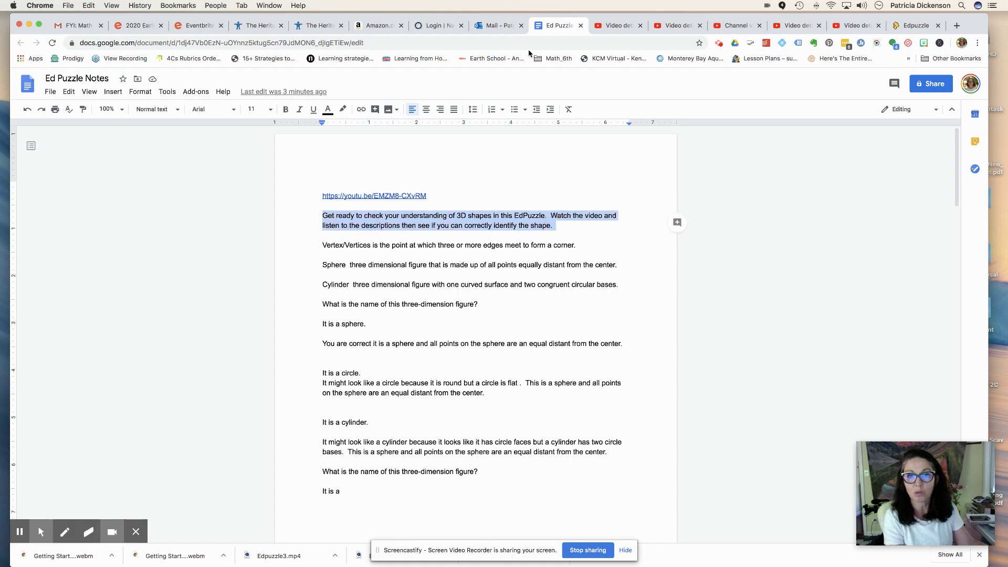
pyautogui.click(913, 25)
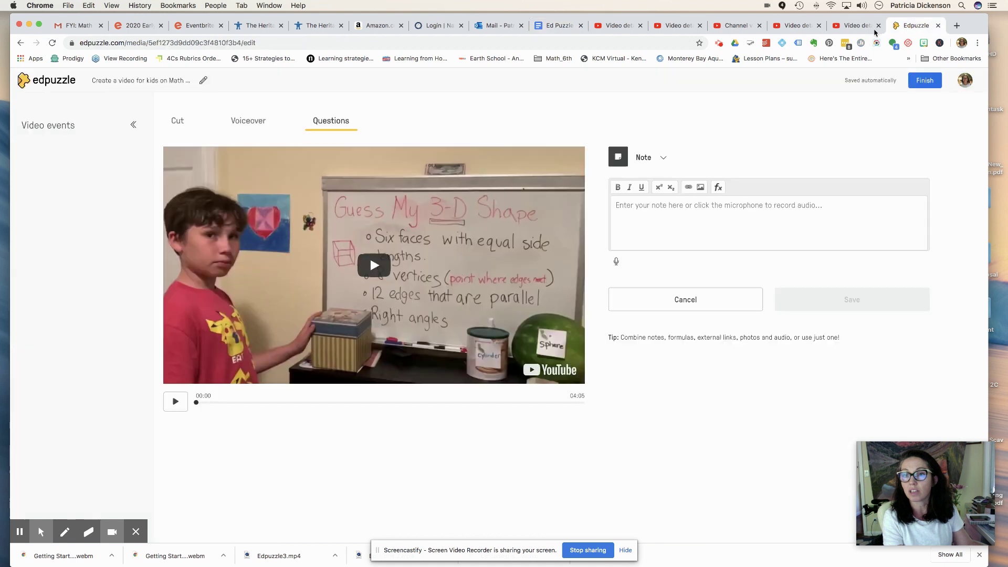
pyautogui.click(651, 215)
pyautogui.press('super+v')
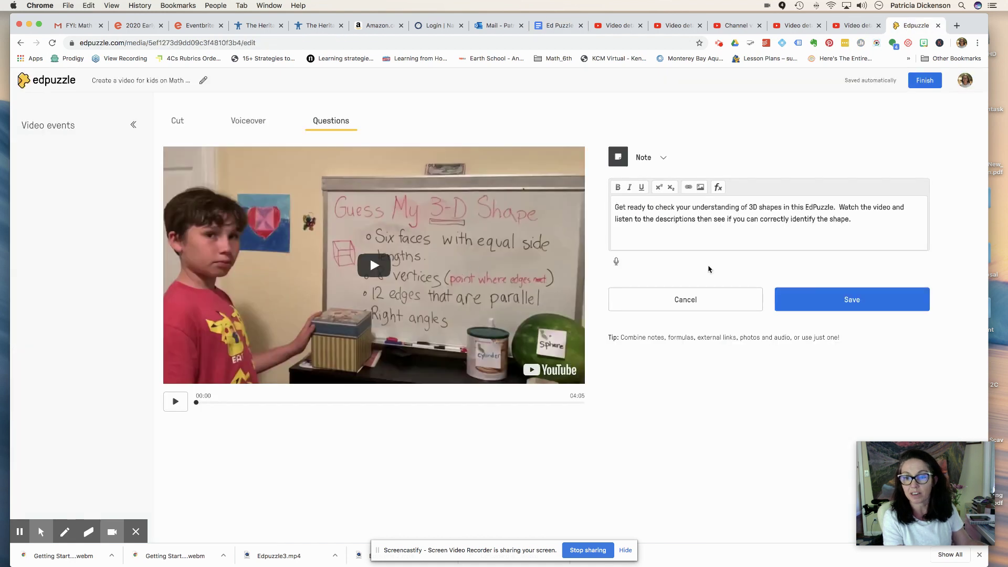
pyautogui.click(872, 299)
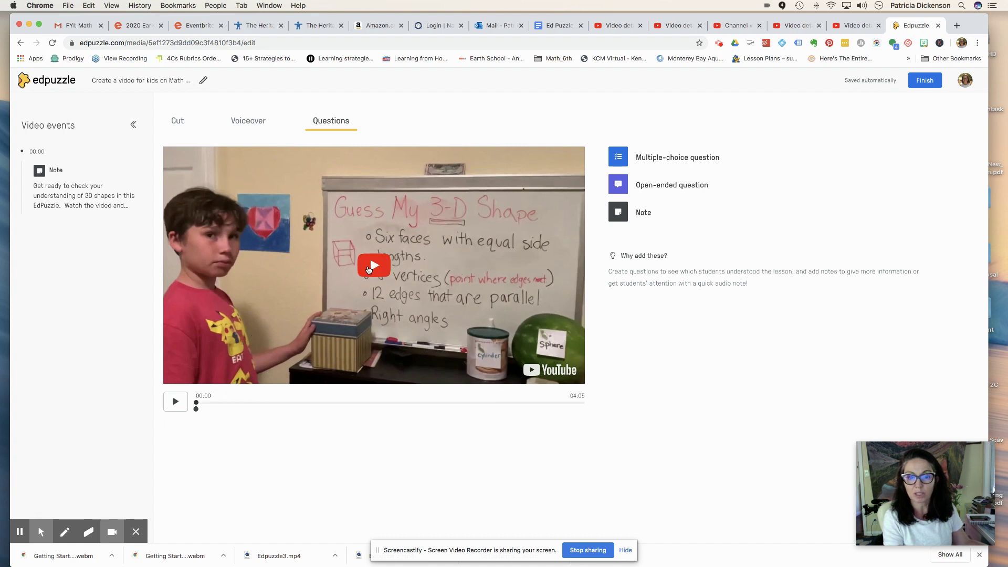
# Play the video and skip ahead to around 00:40.
pyautogui.click(178, 407)
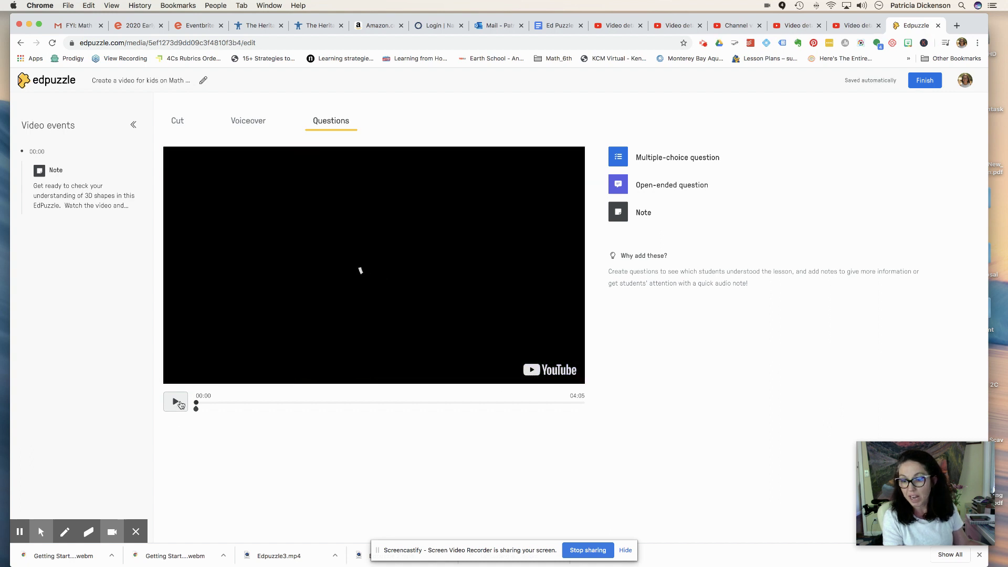
pyautogui.click(181, 404)
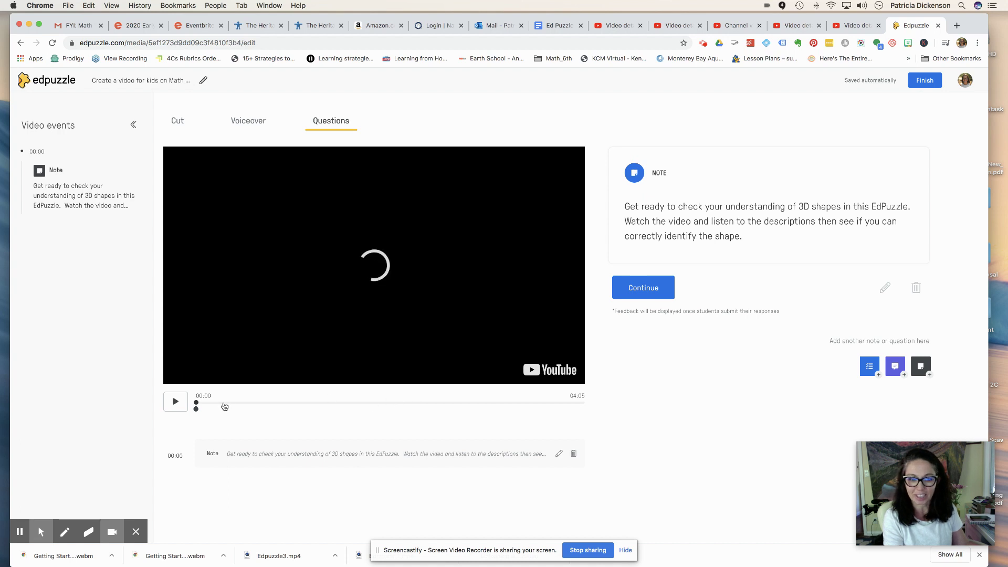
pyautogui.click(181, 405)
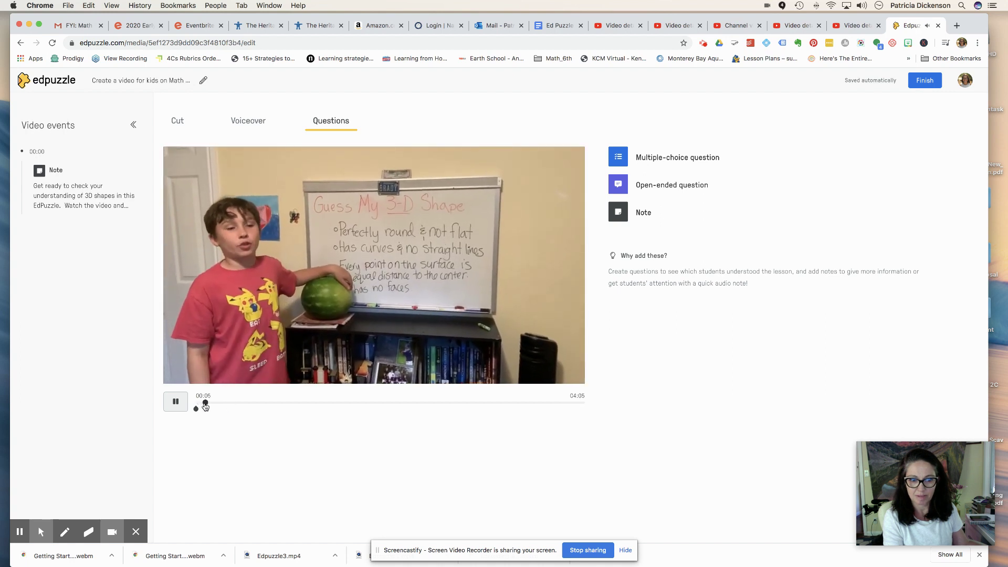
pyautogui.moveTo(205, 407); pyautogui.dragTo(257, 405)
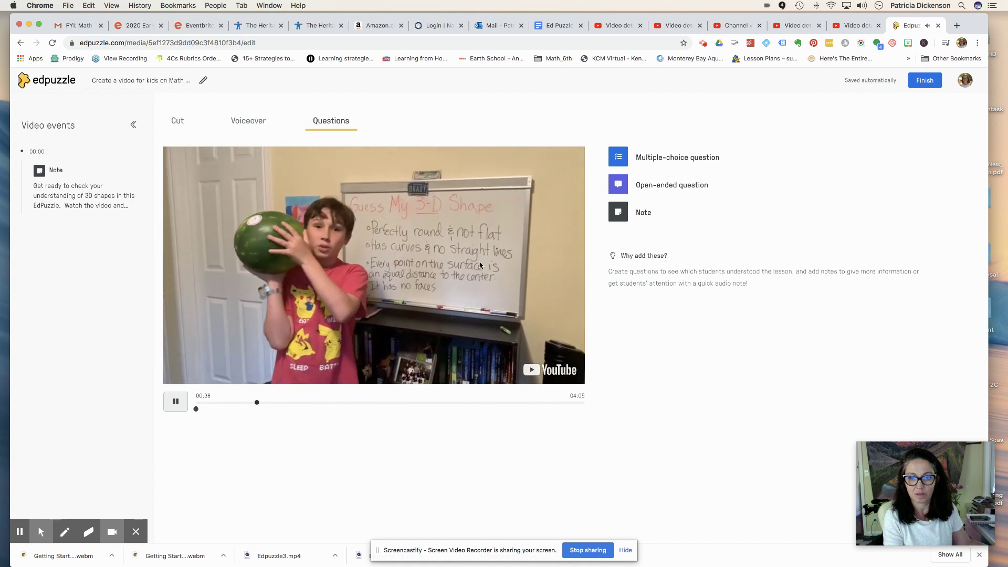
# Add a multiple-choice question reading 'What is the name of this three-dimension figure?'.
pyautogui.click(630, 159)
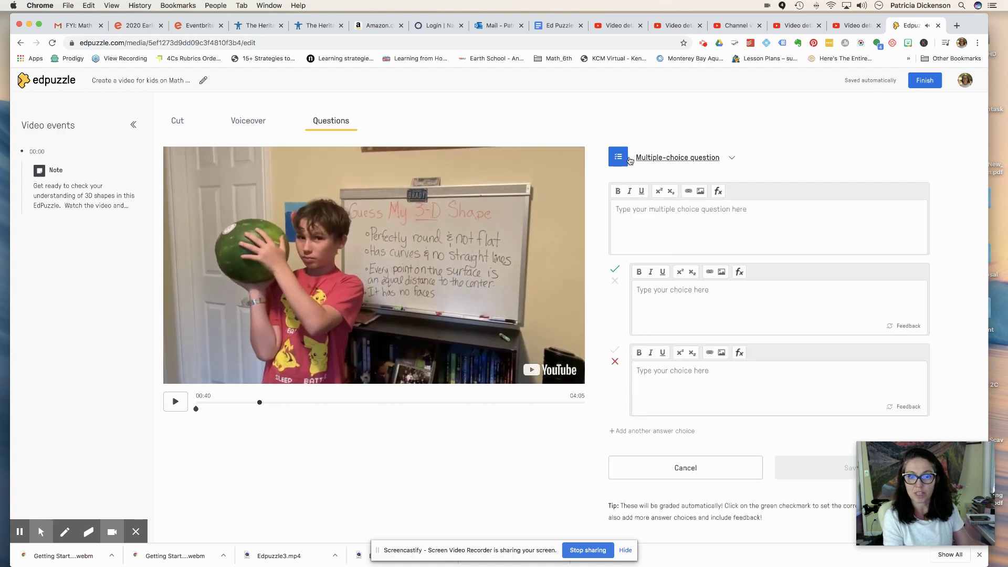
pyautogui.click(635, 231)
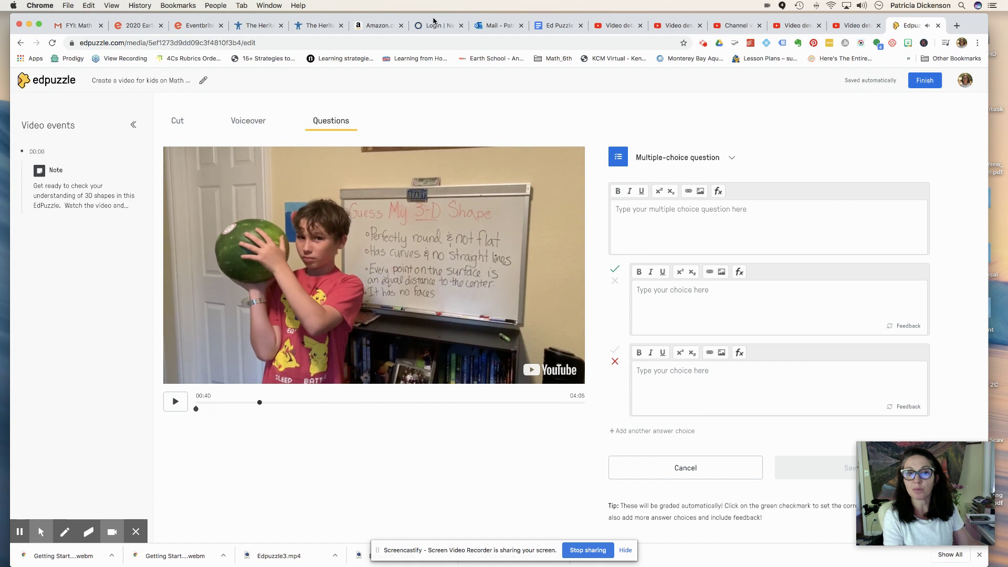
pyautogui.click(558, 25)
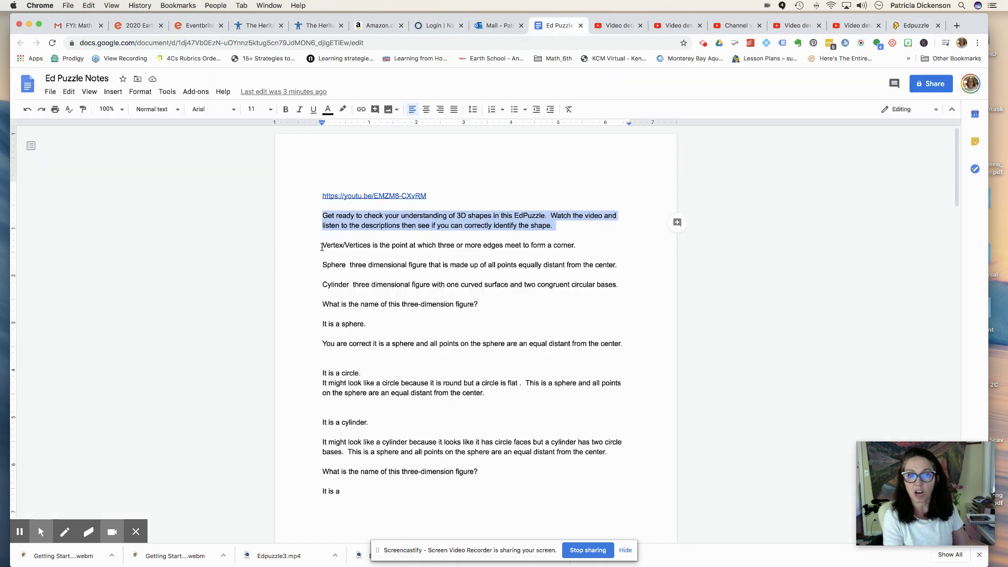
pyautogui.moveTo(320, 307); pyautogui.dragTo(493, 304)
pyautogui.press('super+c')
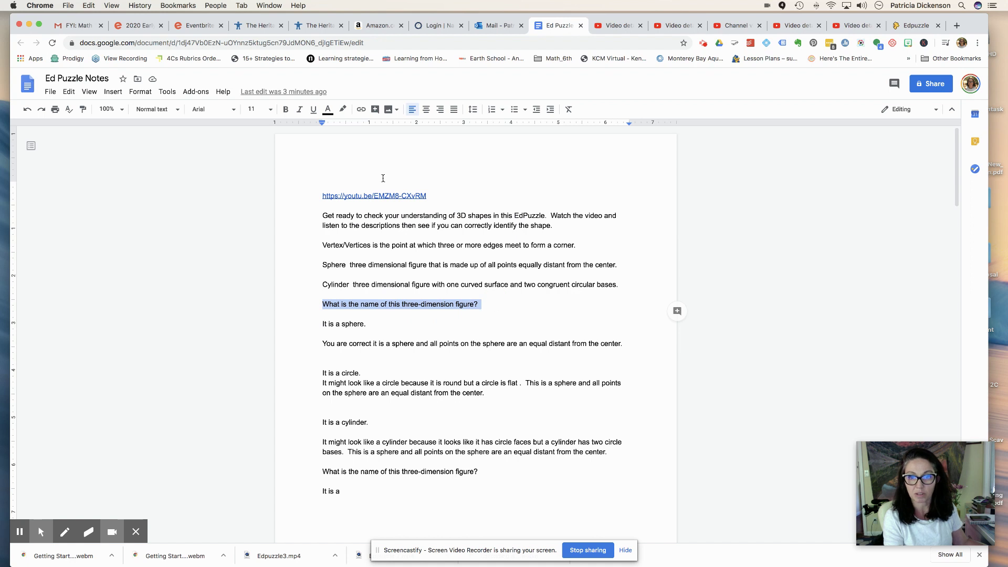
pyautogui.click(914, 26)
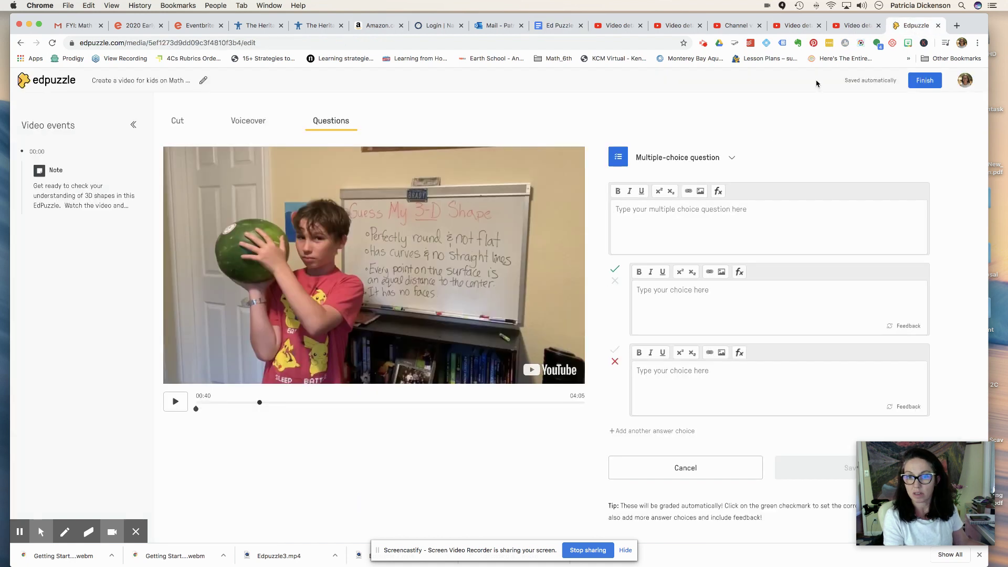
pyautogui.click(696, 222)
pyautogui.press('super+v')
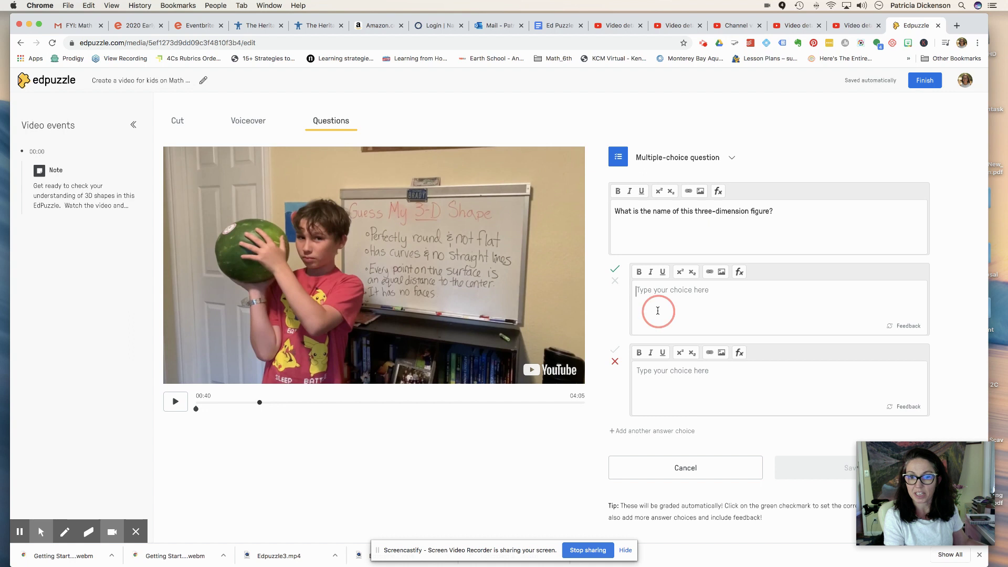
# Enter 'It is a sphere.' as the first, correct answer choice.
pyautogui.click(555, 26)
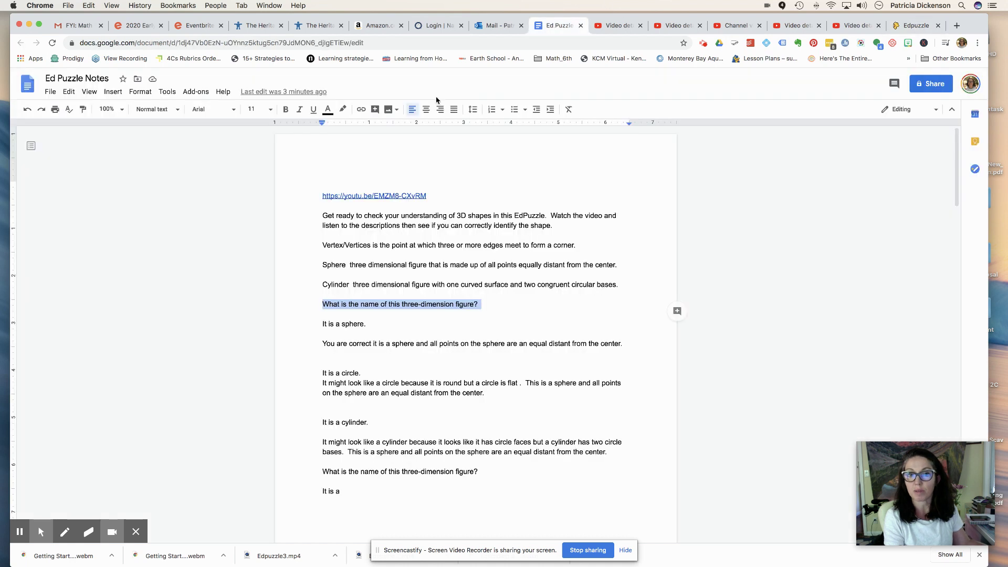
pyautogui.moveTo(368, 324); pyautogui.dragTo(282, 328)
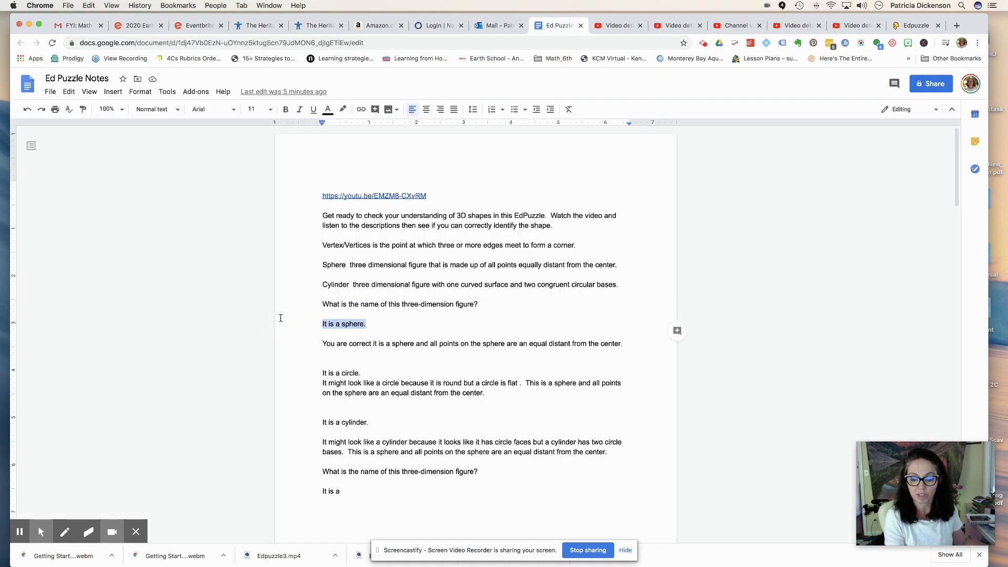
pyautogui.click(918, 25)
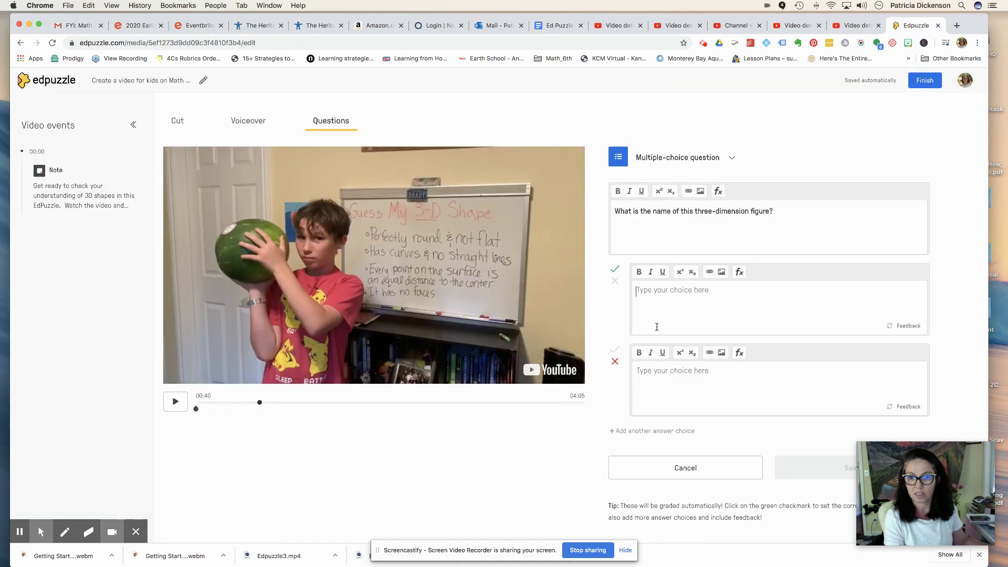
pyautogui.press('super+v')
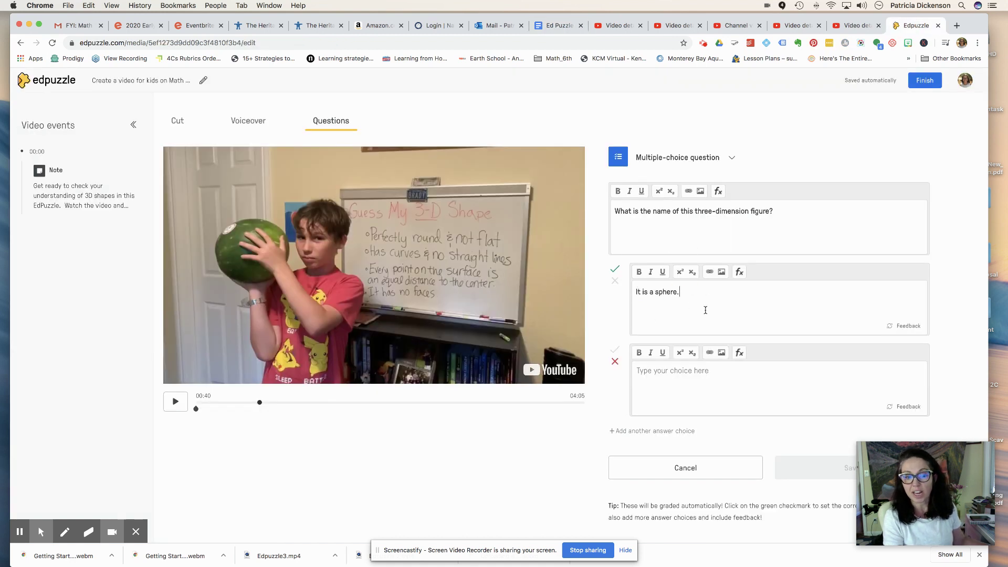
# Give the sphere answer feedback that all points are equidistant from the center, then copy 'It is a circle.'.
pyautogui.click(906, 328)
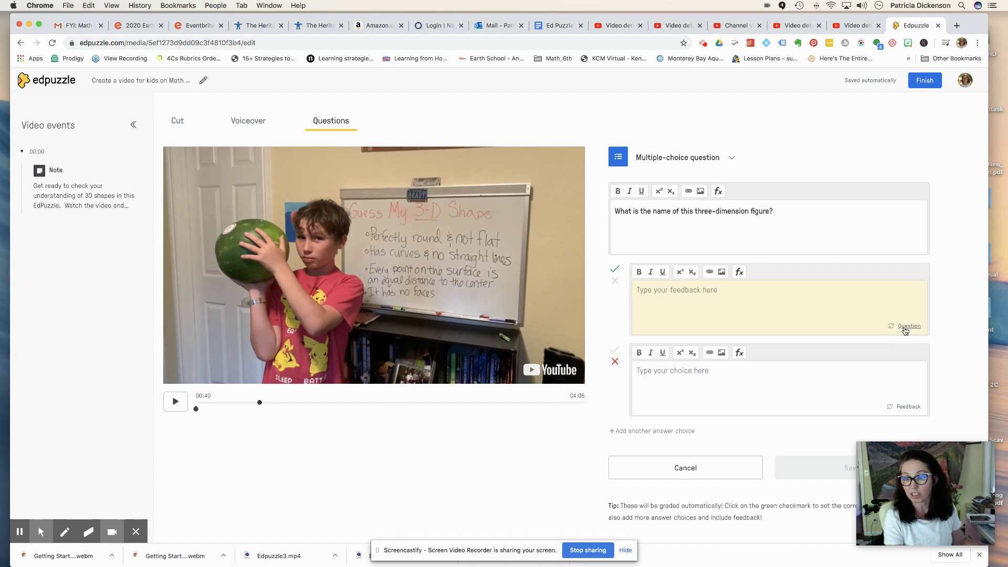
pyautogui.click(565, 31)
pyautogui.moveTo(316, 345); pyautogui.dragTo(612, 350)
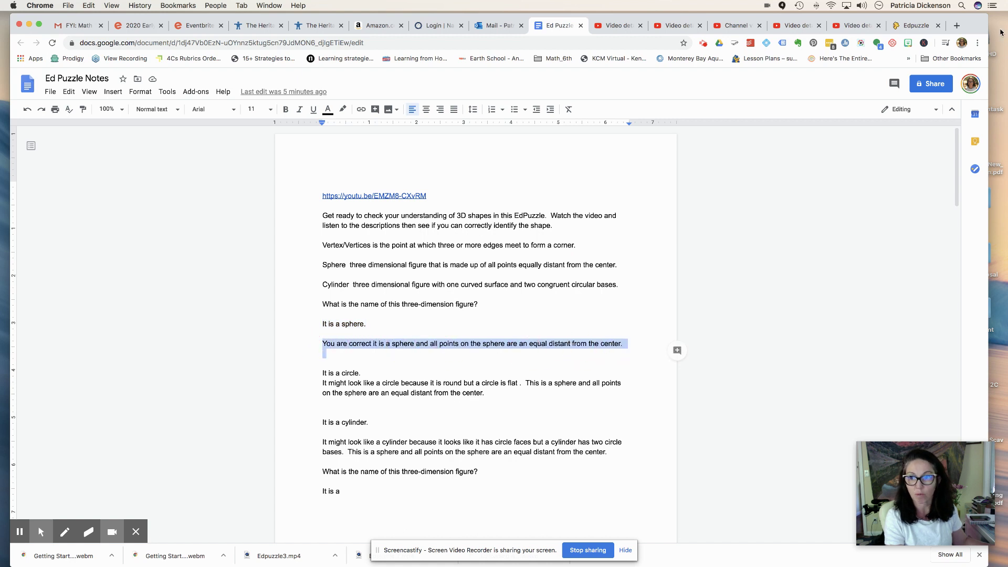
pyautogui.click(913, 29)
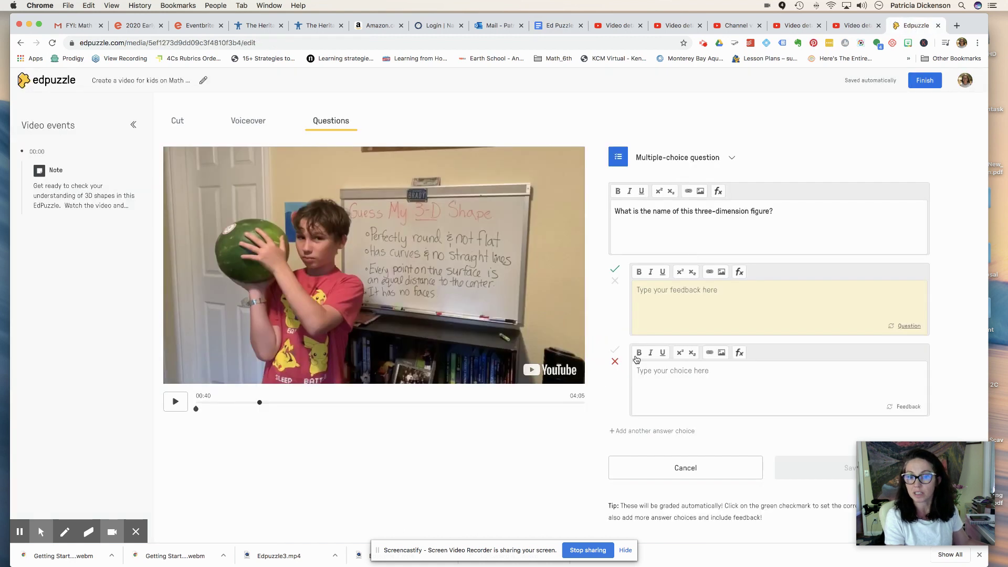
pyautogui.click(711, 305)
pyautogui.press('super+v')
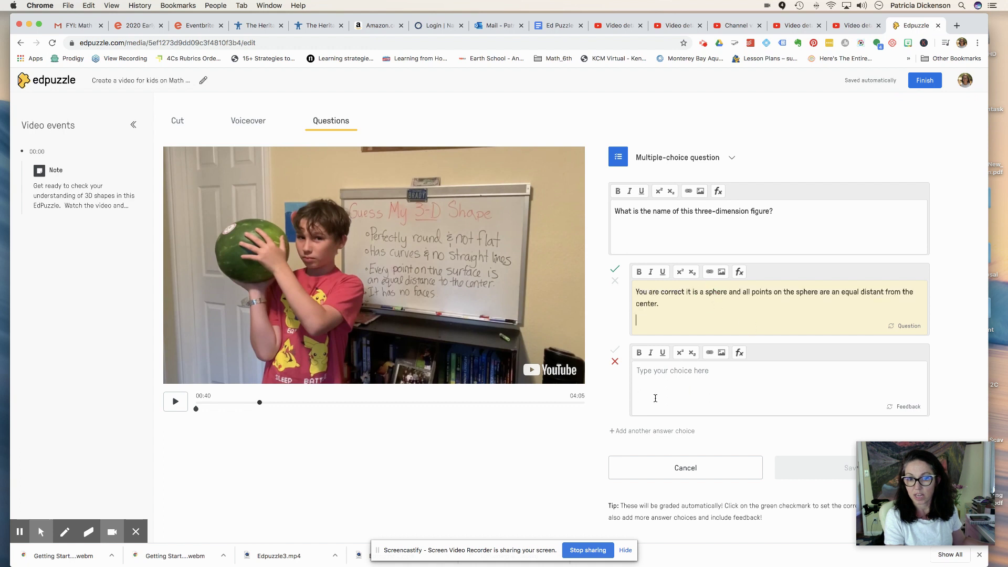
pyautogui.click(546, 29)
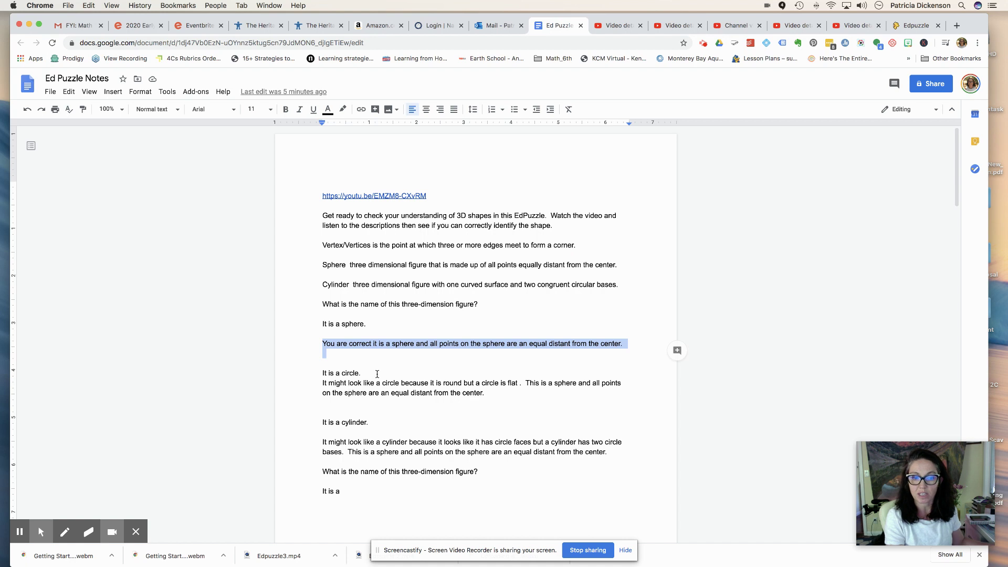
pyautogui.moveTo(377, 374); pyautogui.dragTo(322, 375)
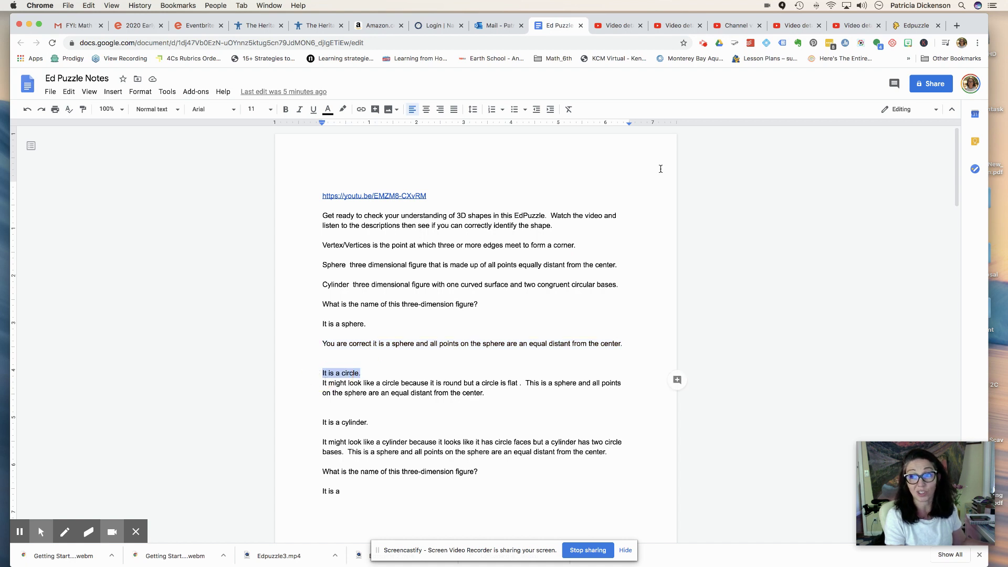
# Paste 'It is a circle.' as the second answer choice.
pyautogui.click(917, 25)
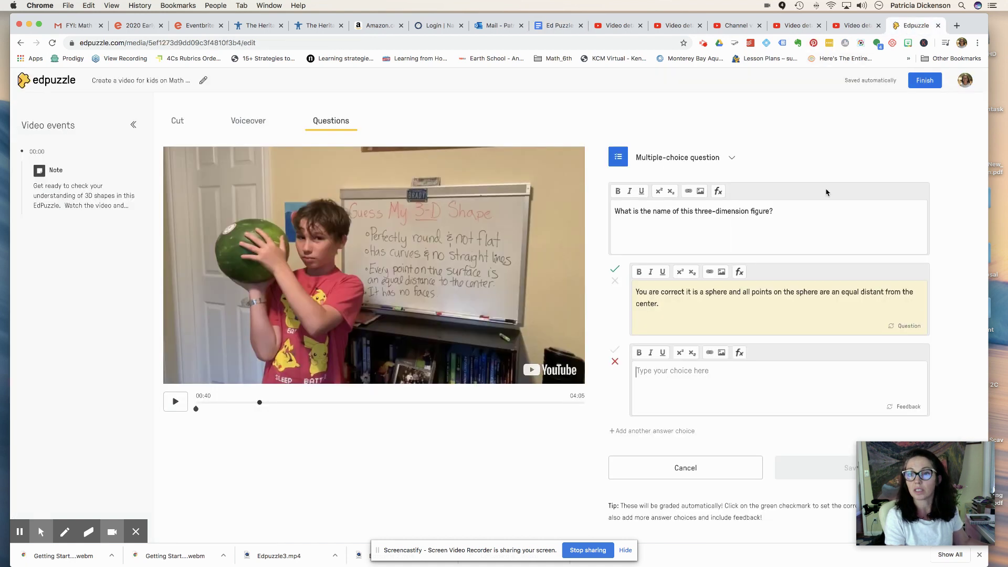
pyautogui.click(657, 384)
pyautogui.press('super+v')
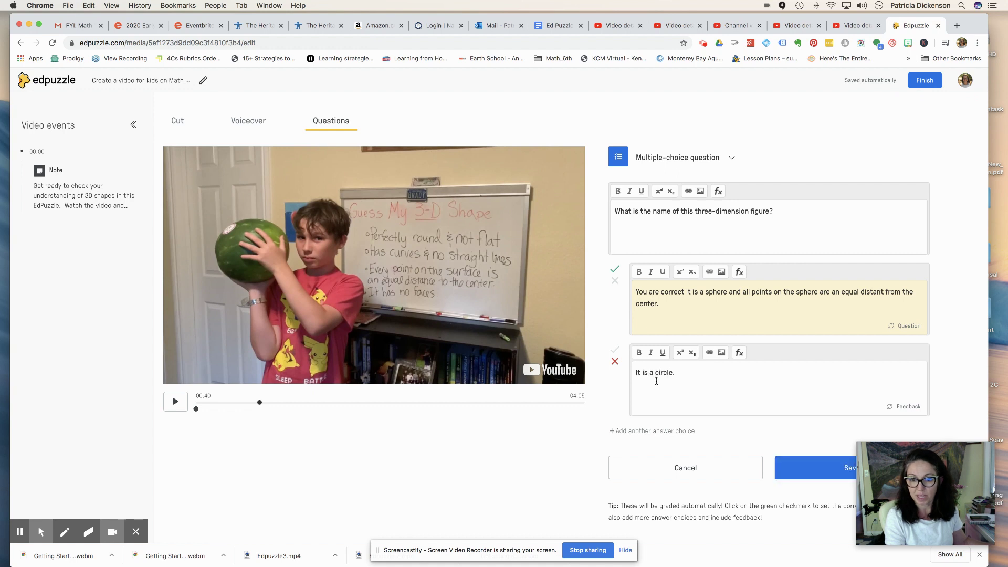
# Give the circle answer feedback explaining a circle is flat but this shape is a sphere.
pyautogui.click(907, 407)
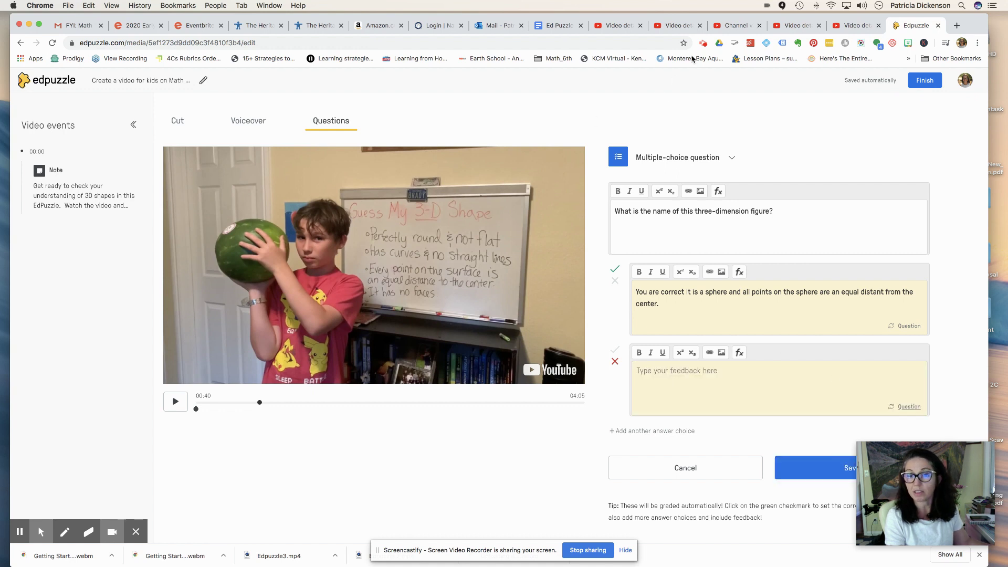
pyautogui.click(551, 29)
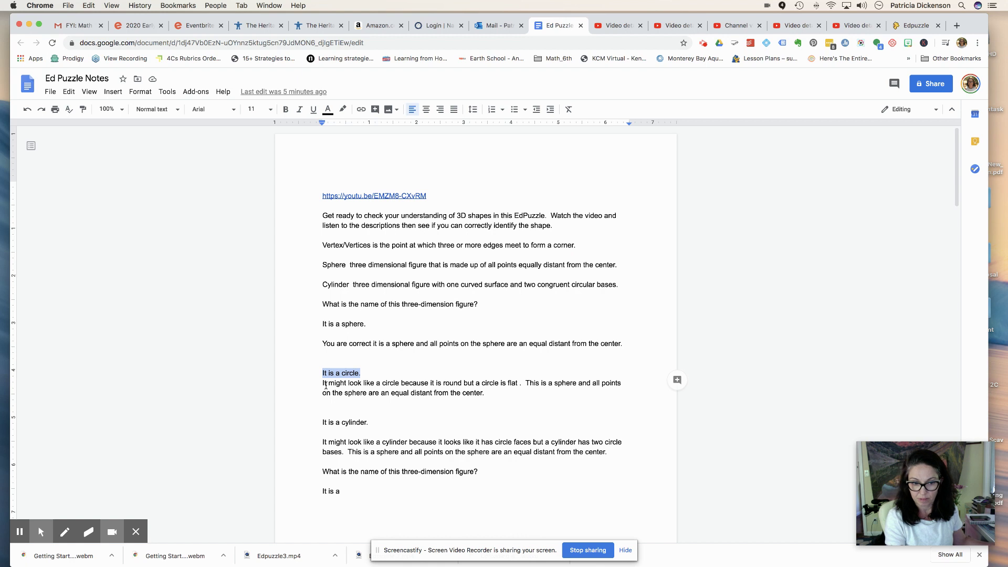
pyautogui.moveTo(322, 382); pyautogui.dragTo(475, 399)
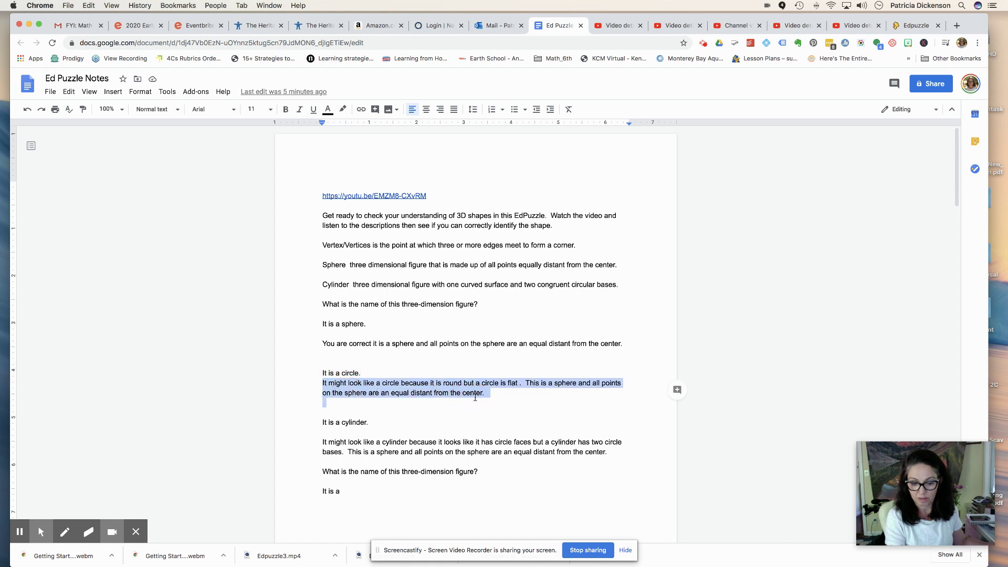
pyautogui.click(918, 26)
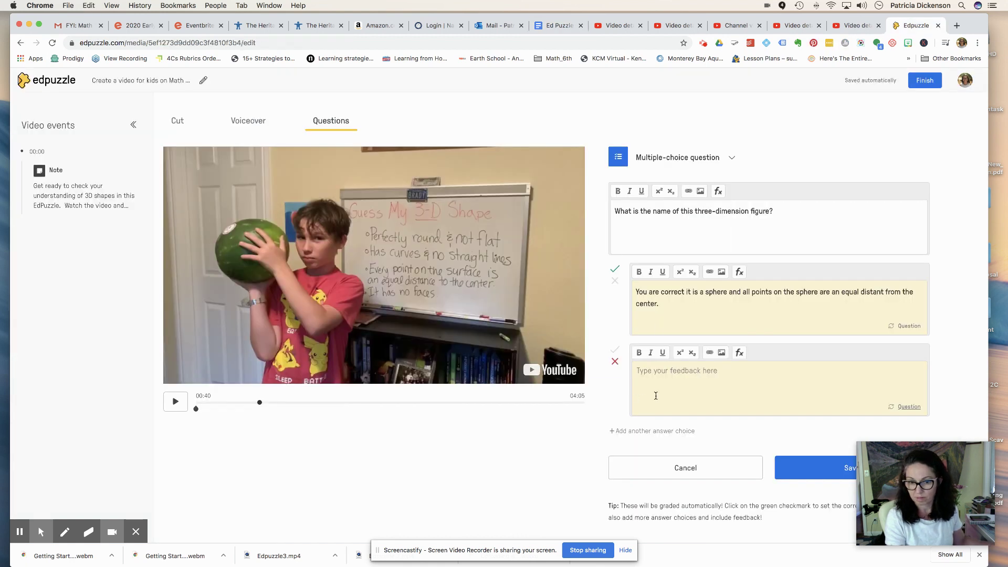
pyautogui.hotkey('ctrl', 'v')
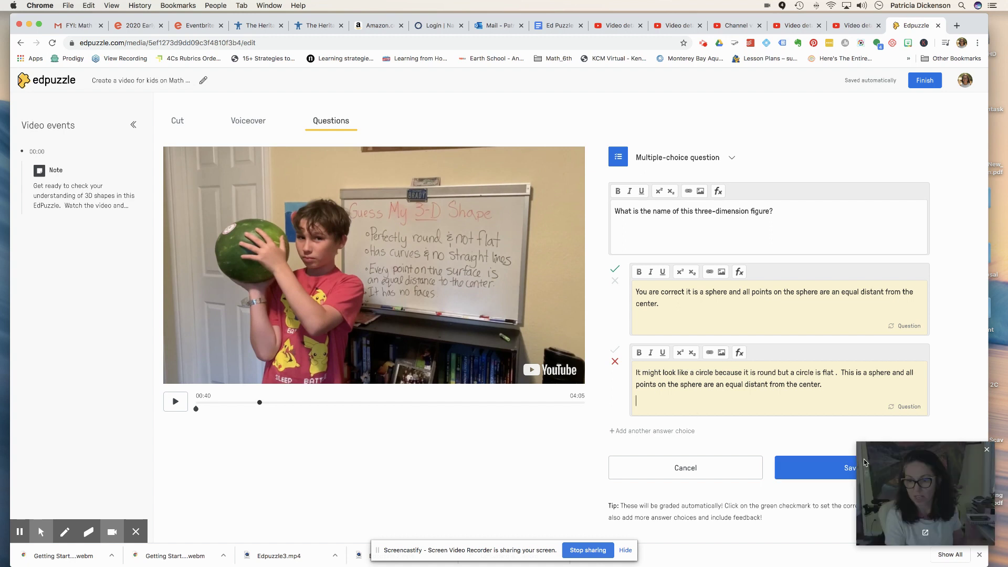
pyautogui.moveTo(864, 459); pyautogui.dragTo(871, 514)
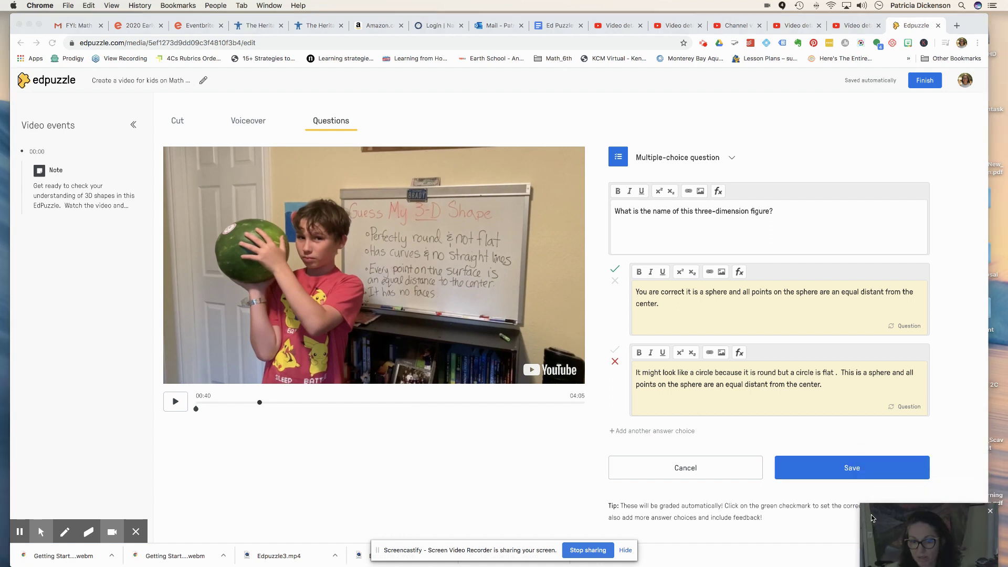
# Add a third answer choice, 'It is a cylinder.'.
pyautogui.click(641, 433)
pyautogui.click(636, 432)
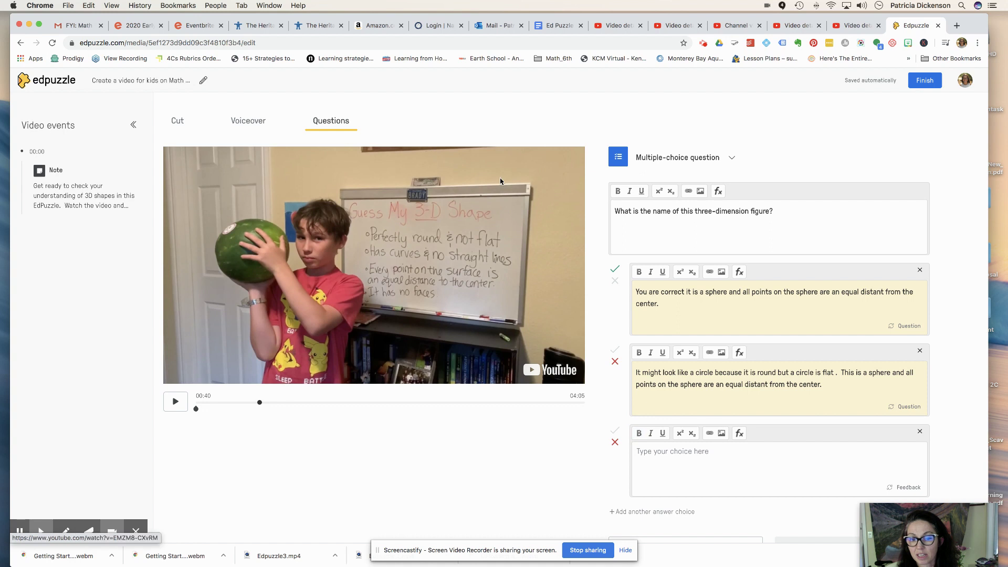
pyautogui.click(556, 25)
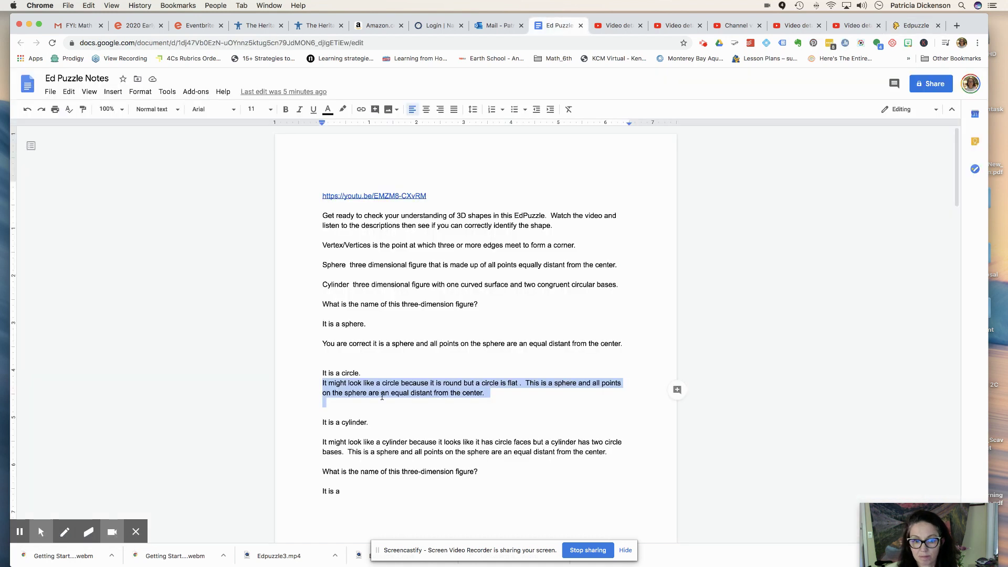
pyautogui.moveTo(383, 424); pyautogui.dragTo(319, 426)
pyautogui.press('super+c')
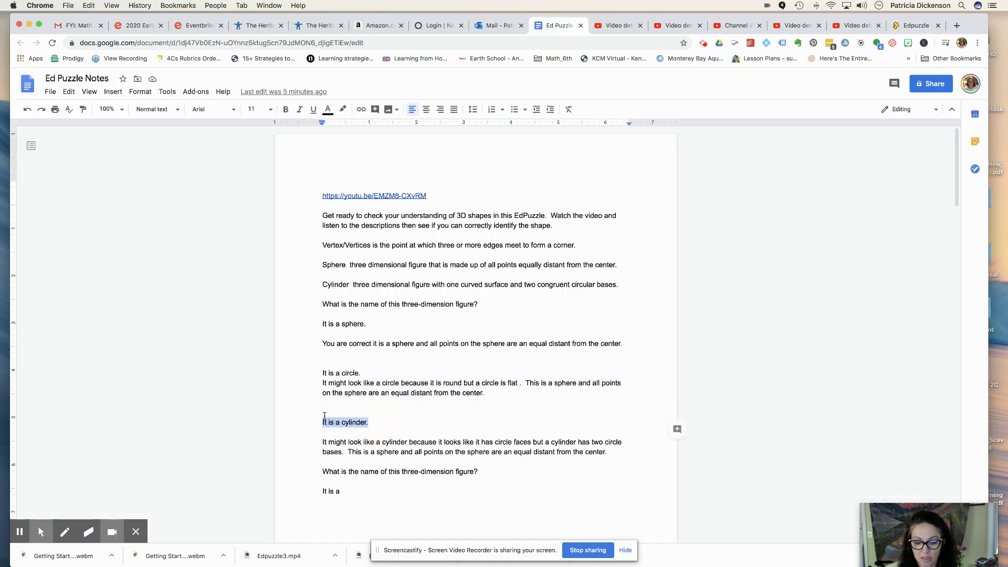
pyautogui.click(907, 25)
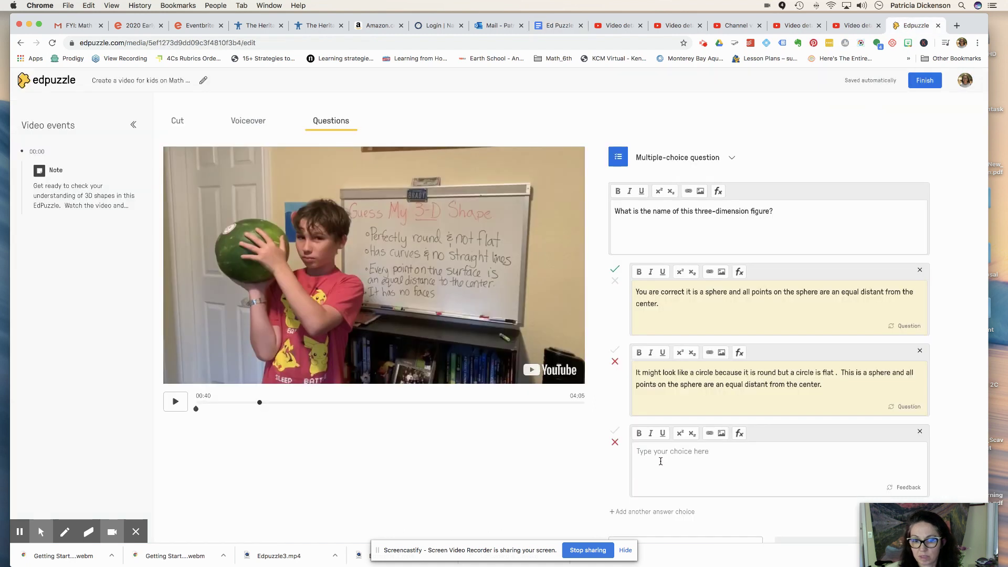
pyautogui.press('super+v')
# Give the cylinder answer feedback explaining a cylinder has two circle bases, unlike this sphere.
pyautogui.click(906, 487)
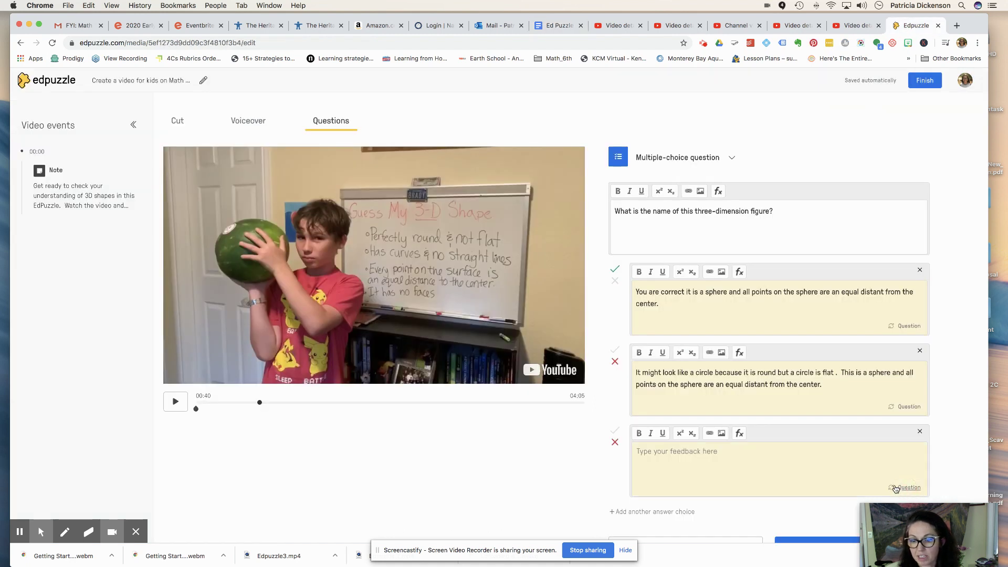
pyautogui.click(559, 25)
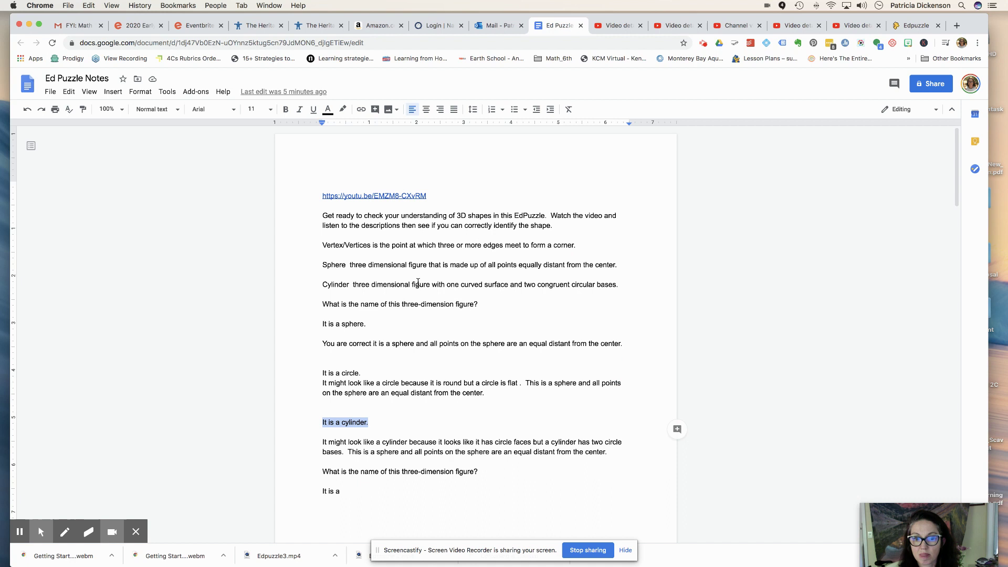
pyautogui.moveTo(321, 442); pyautogui.dragTo(614, 458)
pyautogui.press('super+c')
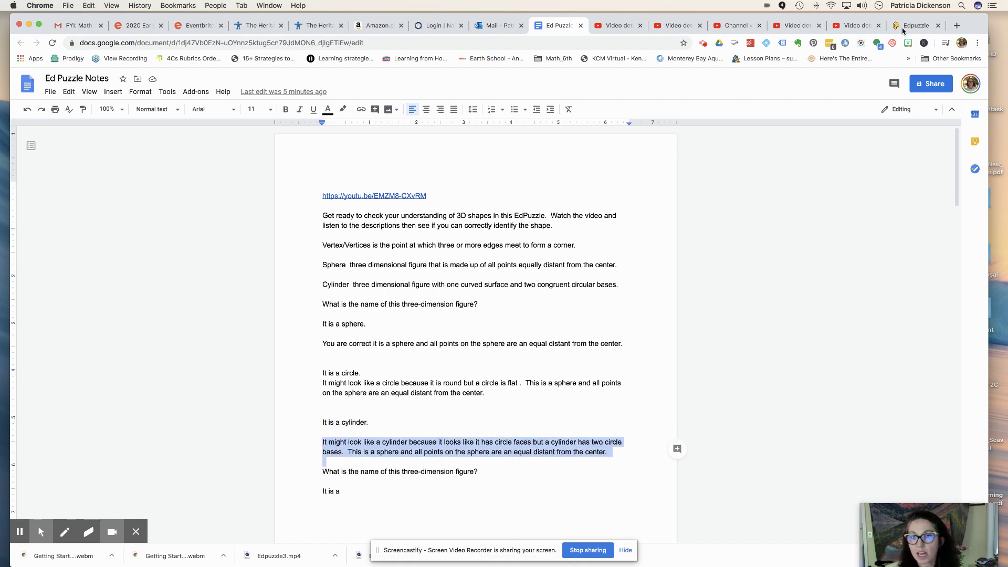
pyautogui.press('super+9')
pyautogui.click(698, 451)
pyautogui.press('super+v')
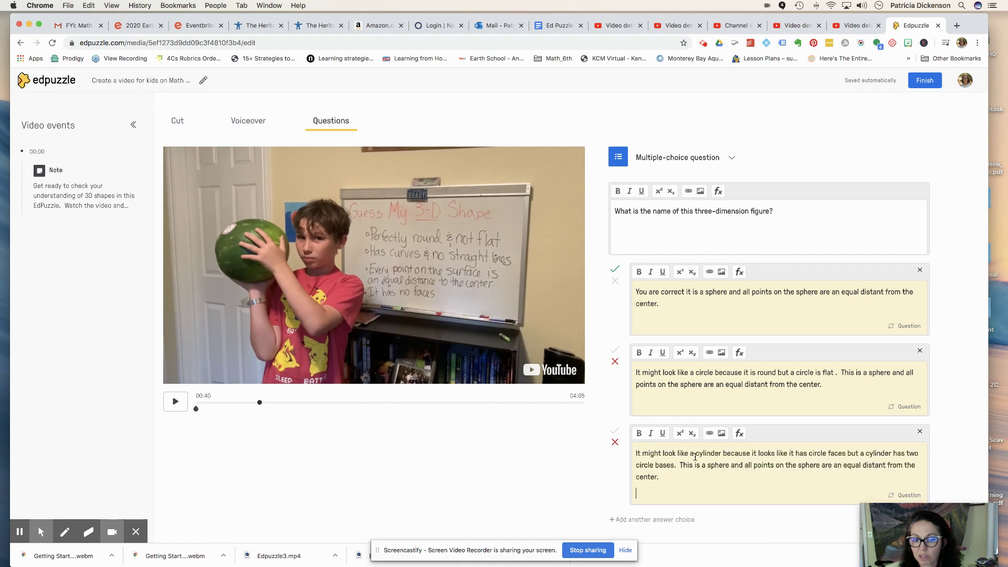
# Dismiss the recording pop-up and finish the lesson 'Create a video for kids on Math Vocabulary: Guess My Shape'.
pyautogui.moveTo(912, 534); pyautogui.dragTo(898, 494)
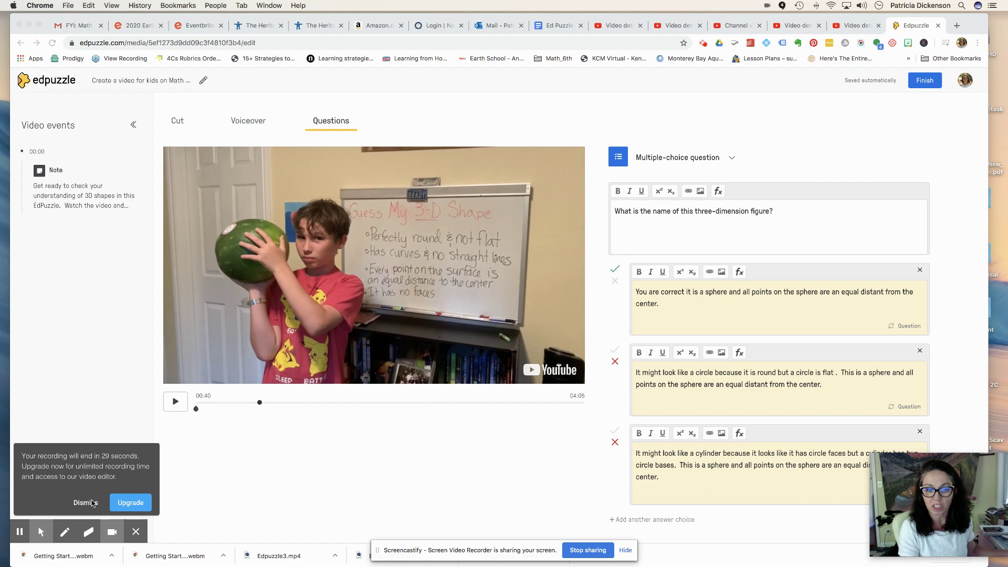
pyautogui.click(92, 503)
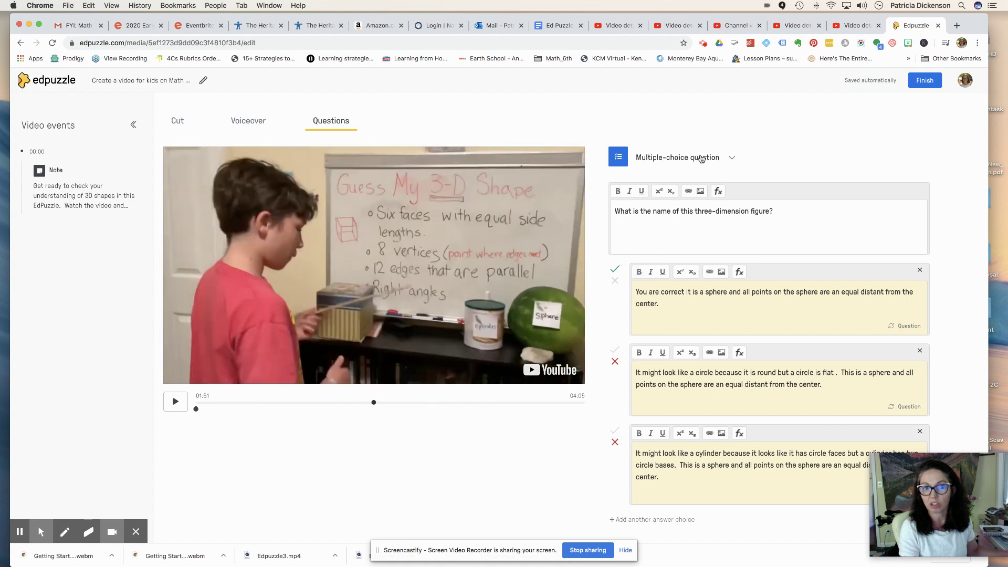
pyautogui.click(933, 85)
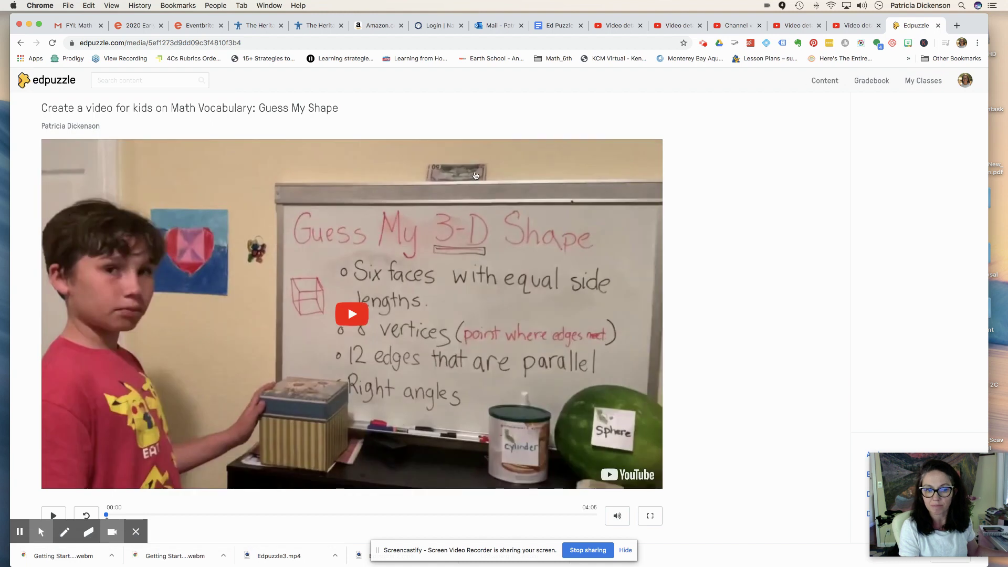
pyautogui.moveTo(879, 513)
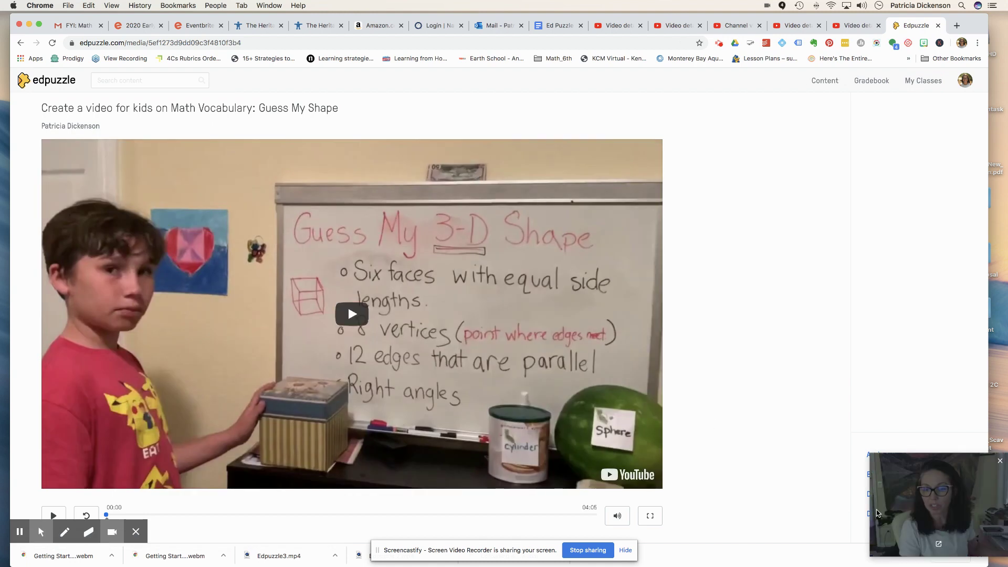
pyautogui.moveTo(890, 504); pyautogui.dragTo(860, 476)
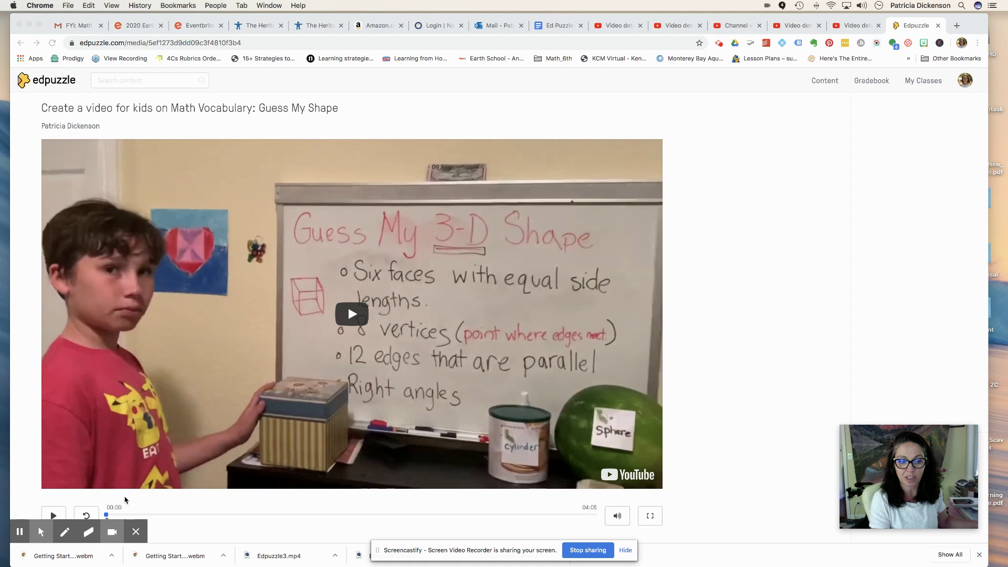